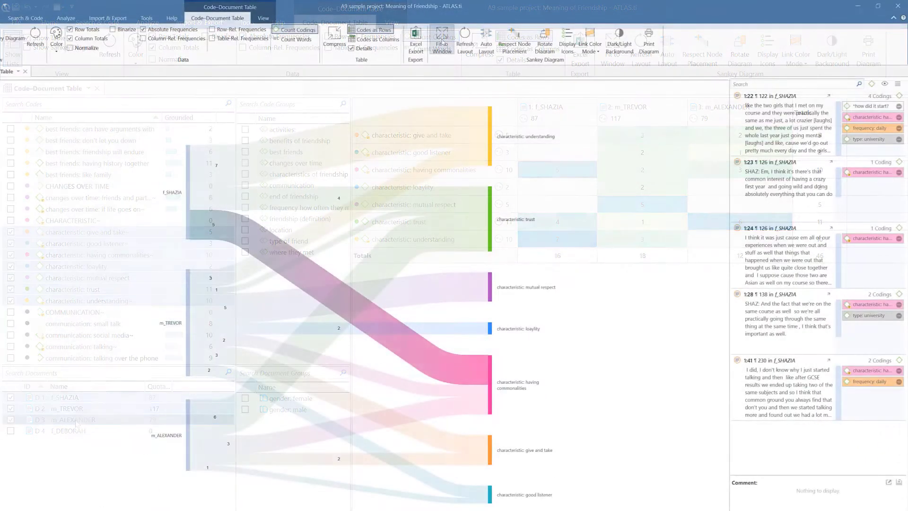
Highlight the Sankey links of f_SHAZIA, then m_TREVOR, then m_ALEXANDER
{"action": "left_click", "coordinate": [187, 174]}
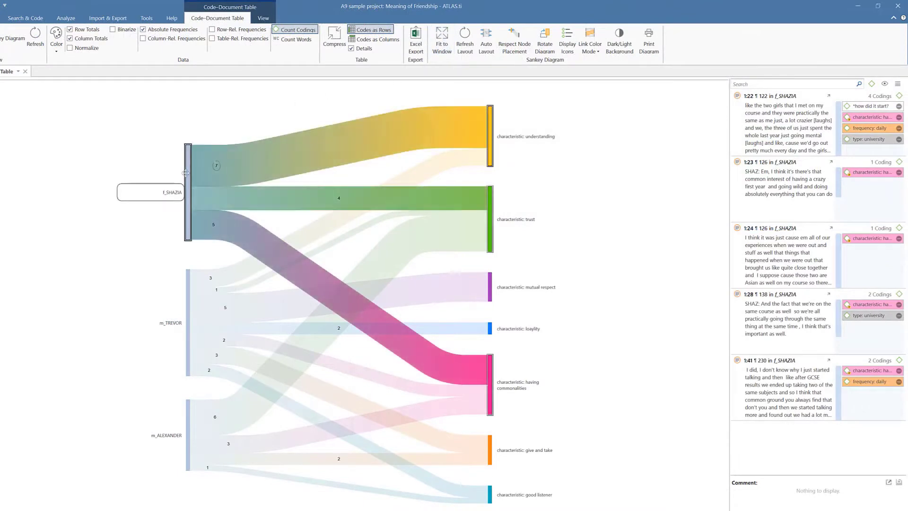
{"action": "left_click", "coordinate": [186, 291]}
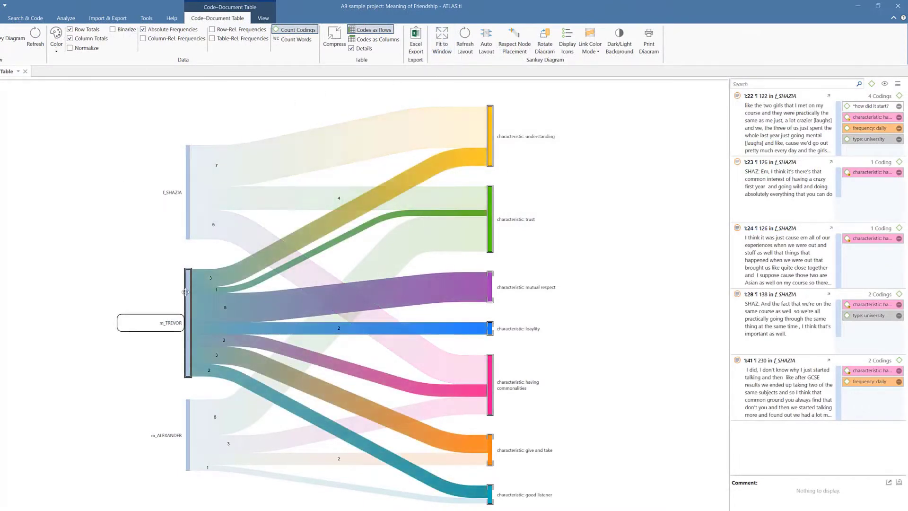
{"action": "left_click", "coordinate": [186, 410]}
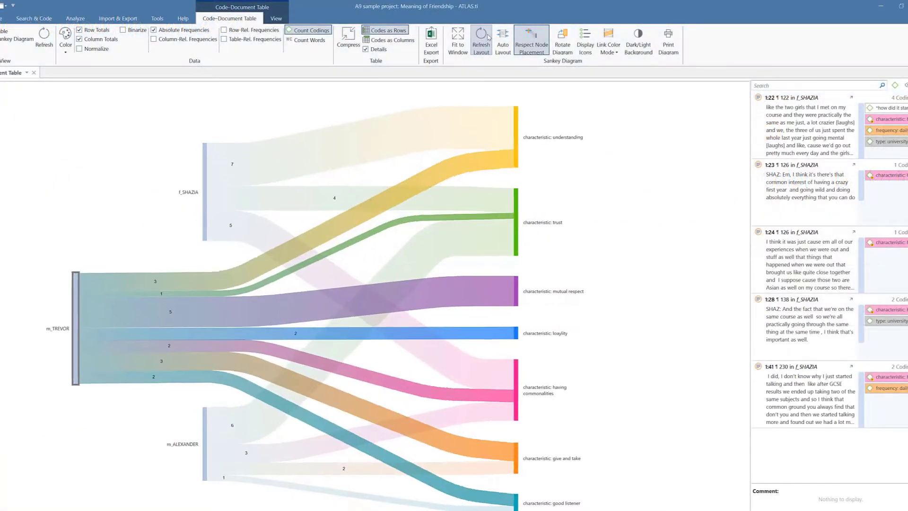
Refresh the Sankey layout, then rotate it vertically with documents on top and codes below
{"action": "left_click", "coordinate": [482, 43]}
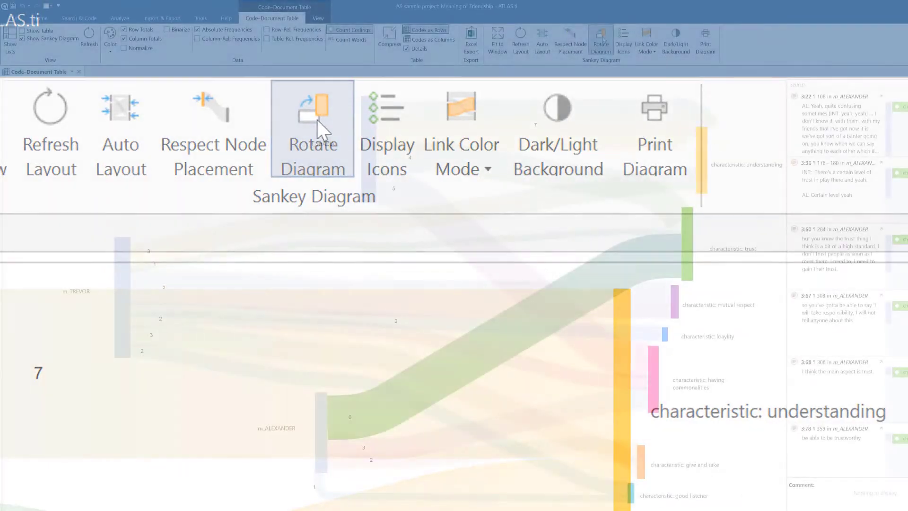
{"action": "left_click", "coordinate": [317, 120]}
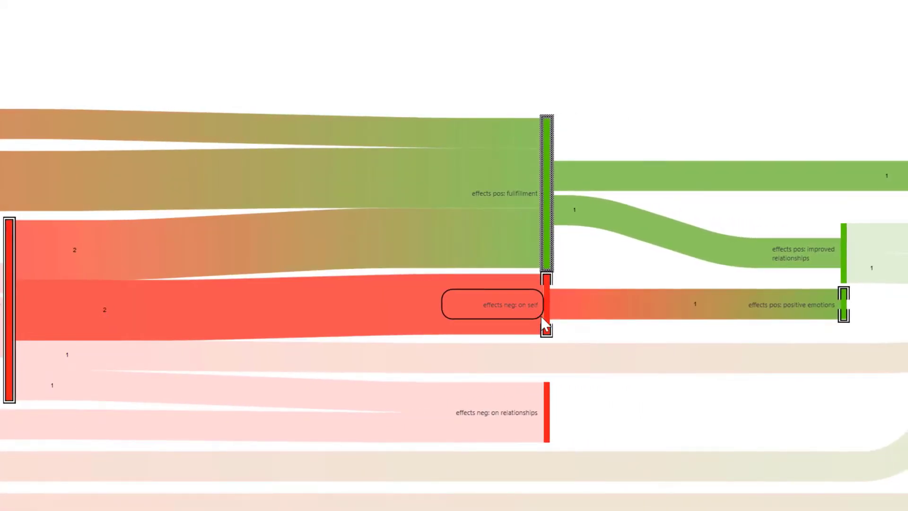
Show the quotations linking effects neg: on self to effects pos: positive emotions
{"action": "left_click", "coordinate": [544, 315]}
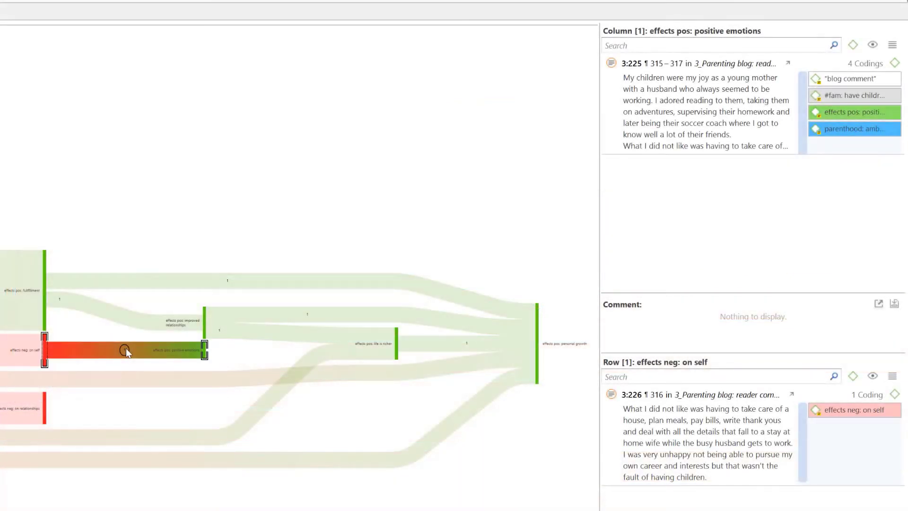